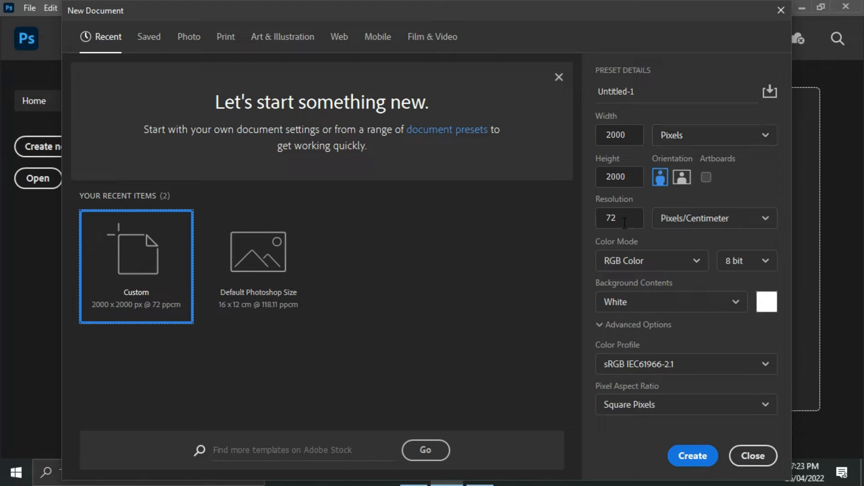
Step: Create a white 2000 x 2000 px document at 72 pixels/cm and place the woman's portrait photo from File Explorer into it
left_click(690, 456)
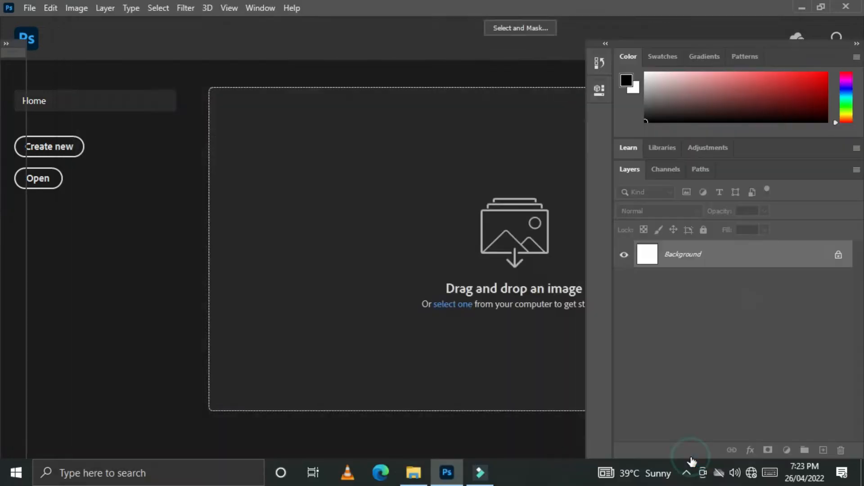
left_click(413, 472)
left_click_drag(168, 192, 341, 276)
left_click_drag(309, 228, 310, 229)
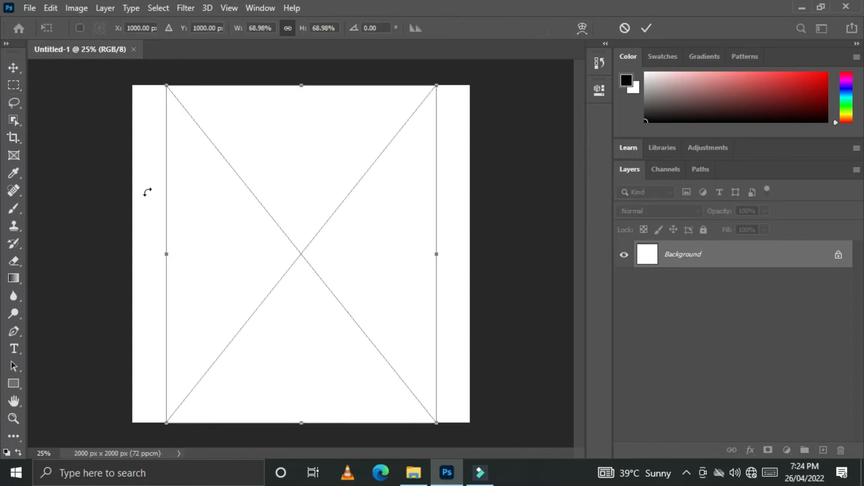
Step: Scale up the placed portrait to cover the whole canvas and shift it down so her head stays in frame
left_click(6, 44)
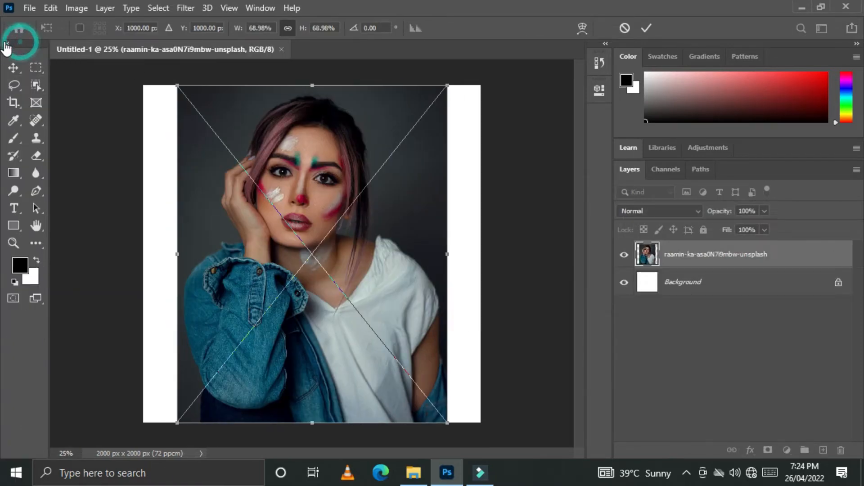
left_click_drag(446, 417, 494, 462)
left_click_drag(301, 145, 301, 194)
left_click(646, 28)
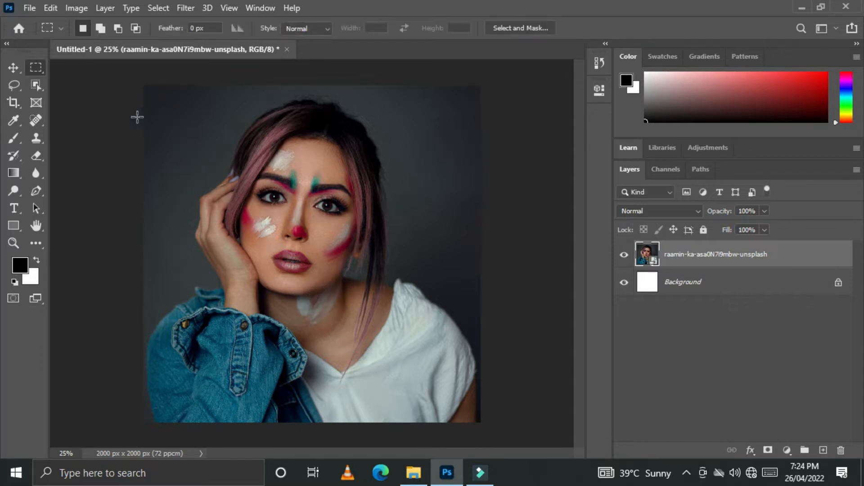
Step: Create a rectangle shape 1000 px wide and 2000 px high over the portrait
left_click_drag(10, 223, 57, 225)
left_click(198, 165)
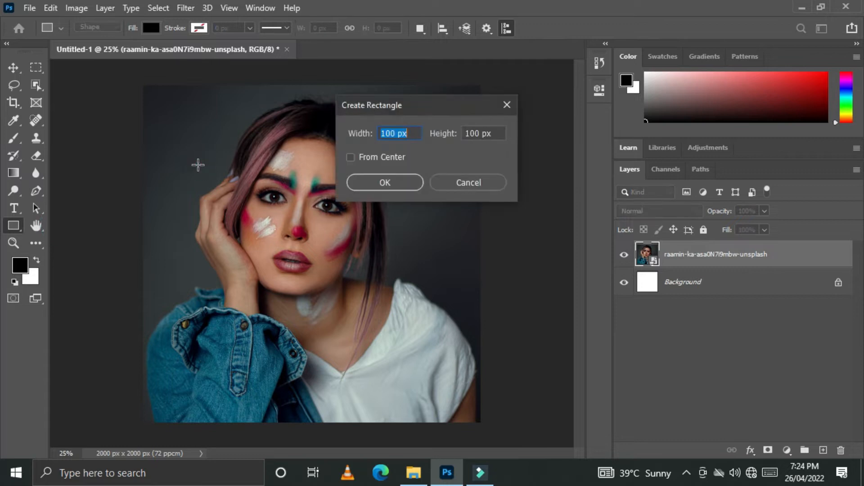
type("1000")
key("Tab")
type("2")
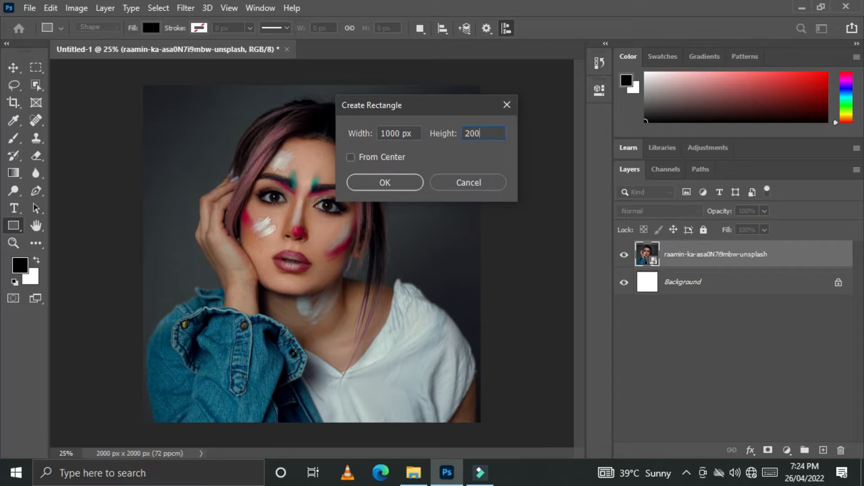
left_click(380, 185)
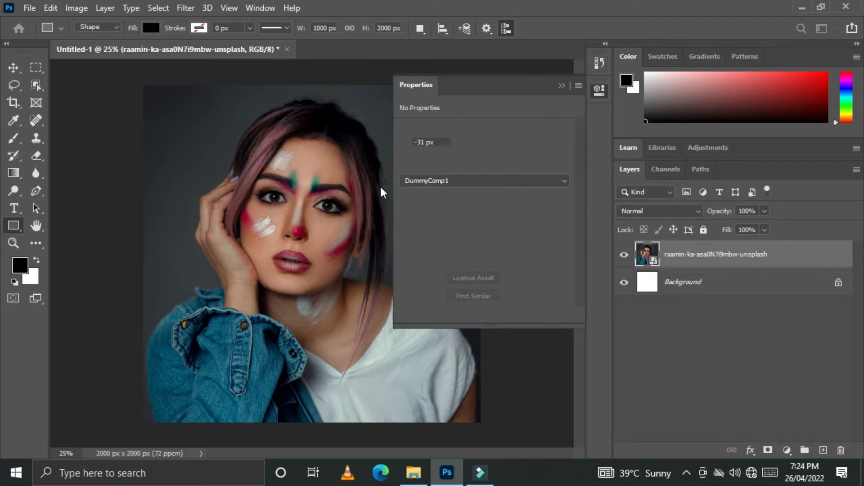
Step: Change the rectangle's fill to solid white (ffffff)
left_click(408, 170)
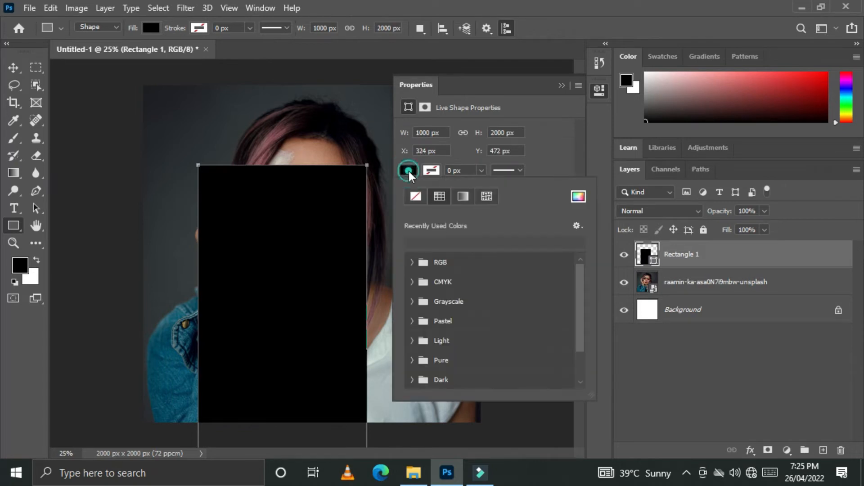
left_click(578, 196)
mouse_move(314, 131)
left_mouse_down()
mouse_move(289, 97)
mouse_move(253, 80)
left_mouse_up()
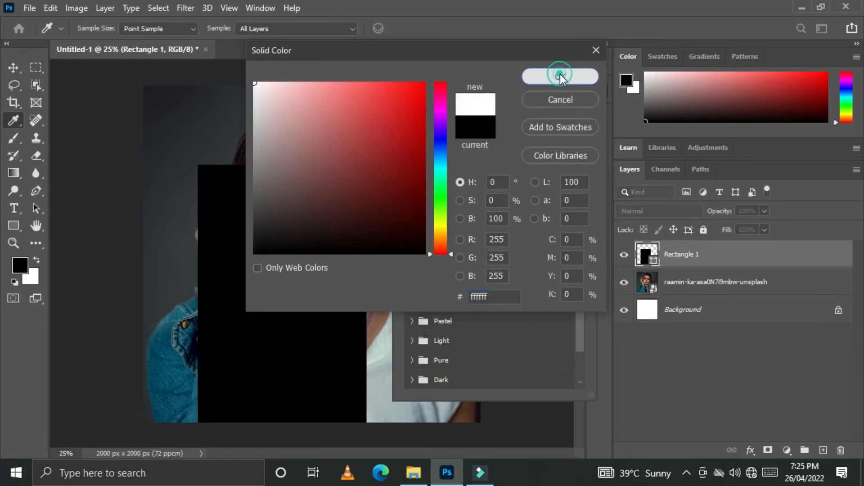
left_click(560, 77)
Step: Move the white rectangle so it exactly covers the left half of the canvas
left_click(13, 68)
left_click(240, 263)
left_click_drag(229, 247, 189, 191)
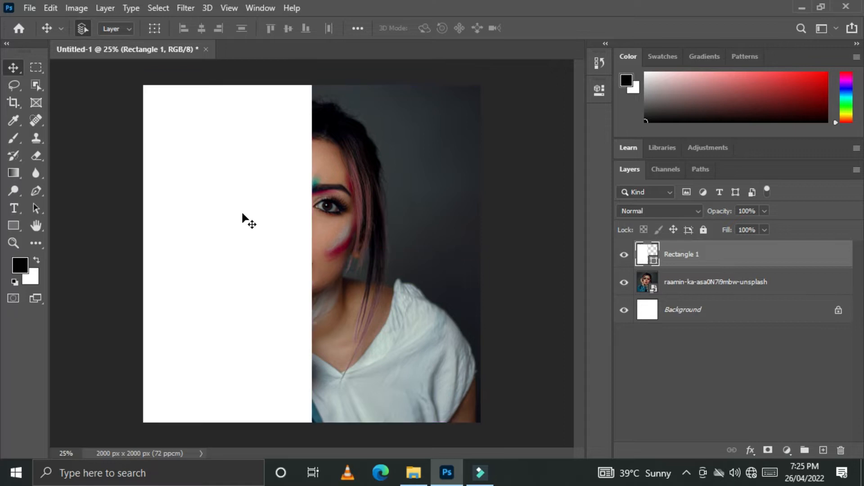
Step: Start a new text layer over the visible half of the photo and set its font to Anton Regular
left_click(15, 209)
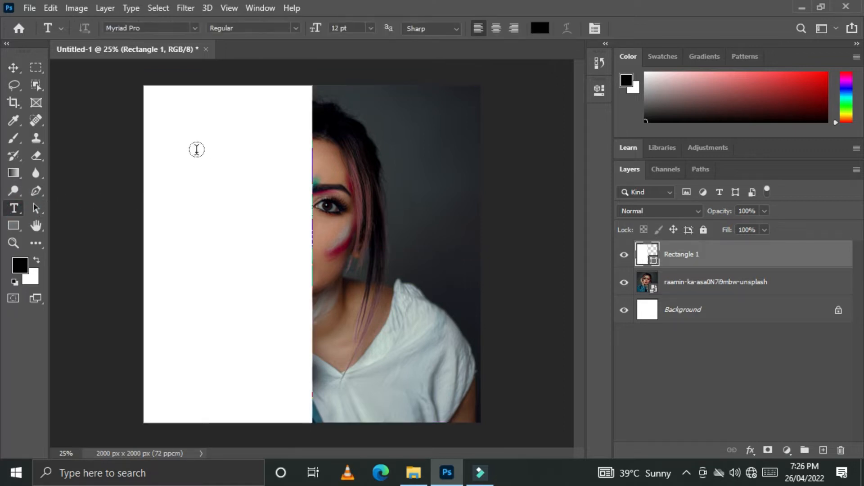
left_click(344, 142)
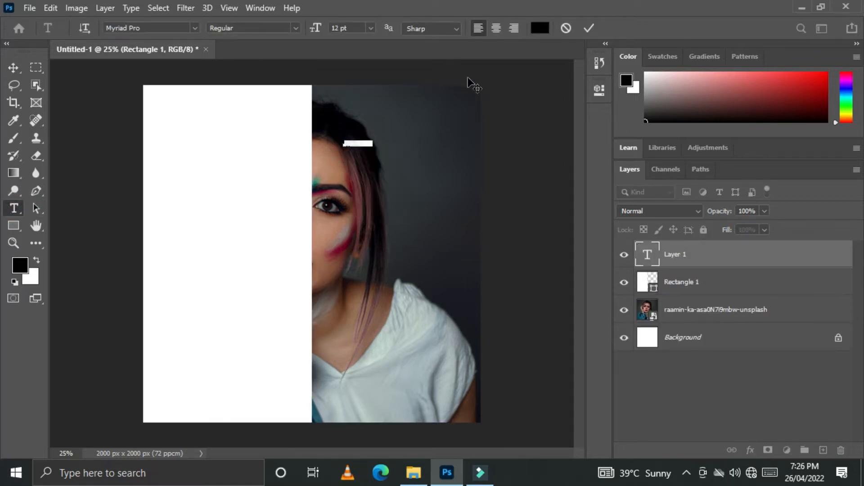
left_click(163, 27)
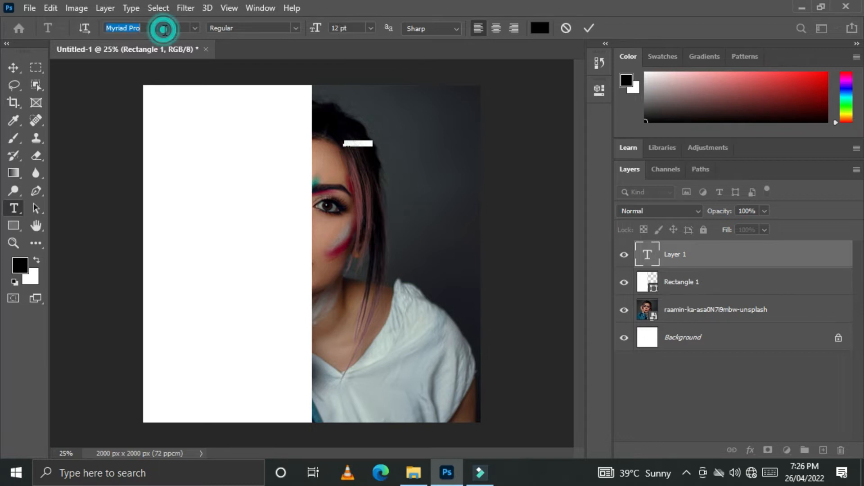
type("A")
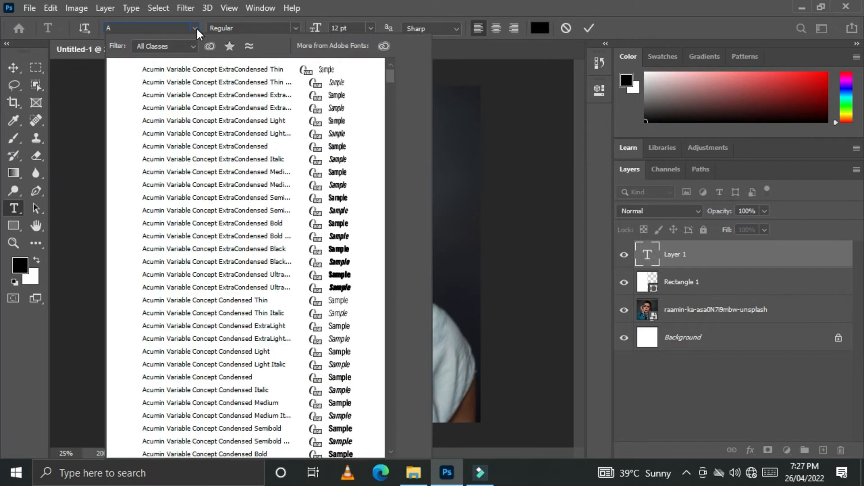
type("NTO")
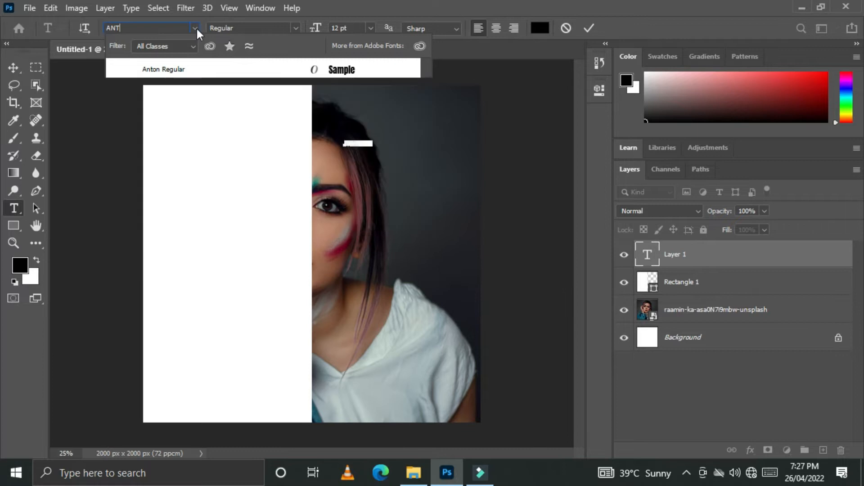
left_click(349, 71)
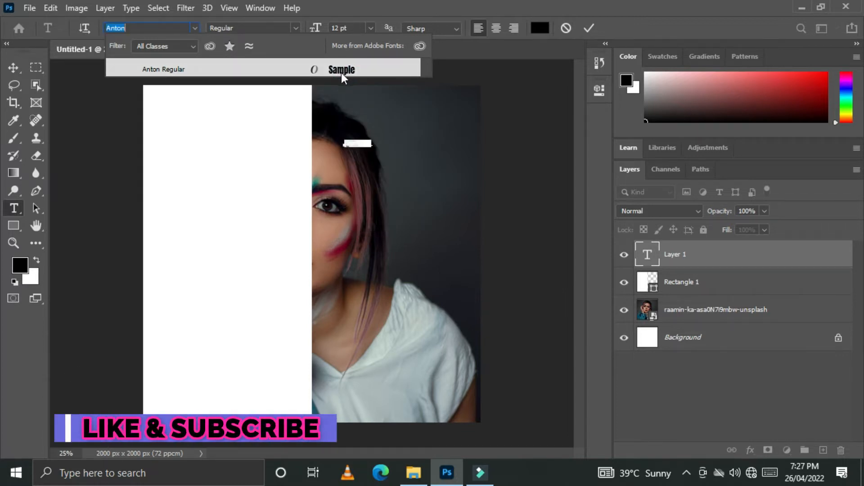
key("Escape")
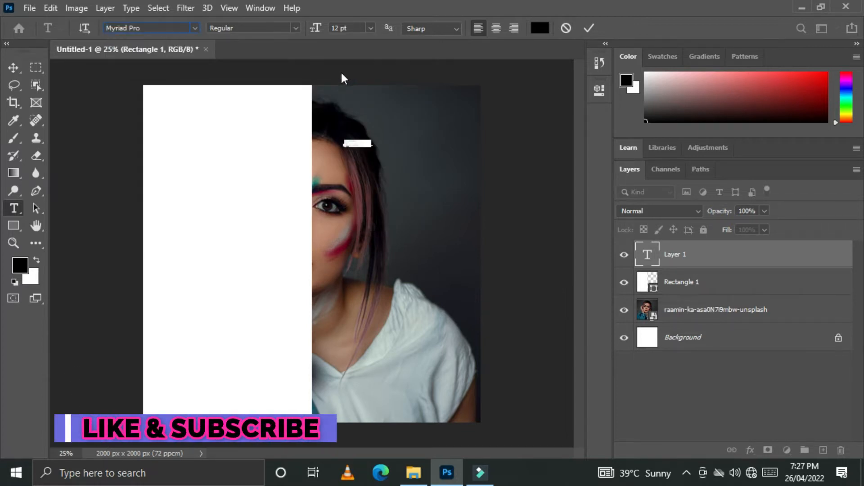
Step: Set the size of the placeholder text to 80 pt
left_click(337, 28)
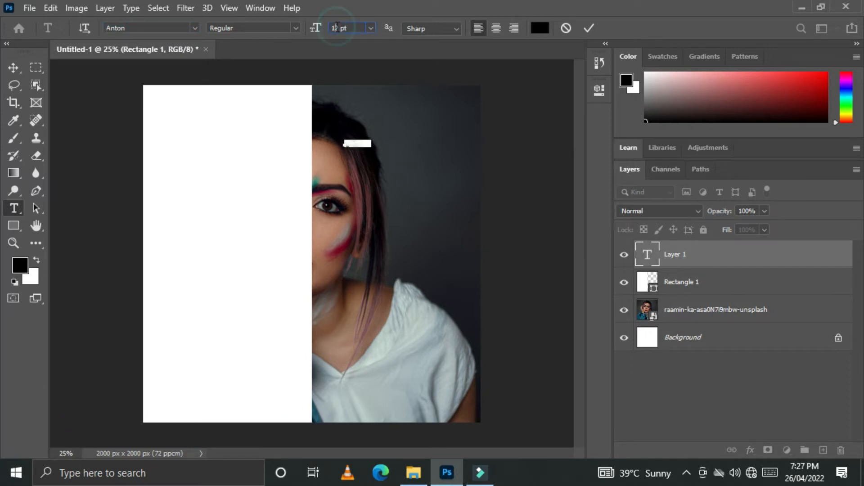
key("Left")
key("shift+Right")
key("shift+Right")
type("80")
key("Return")
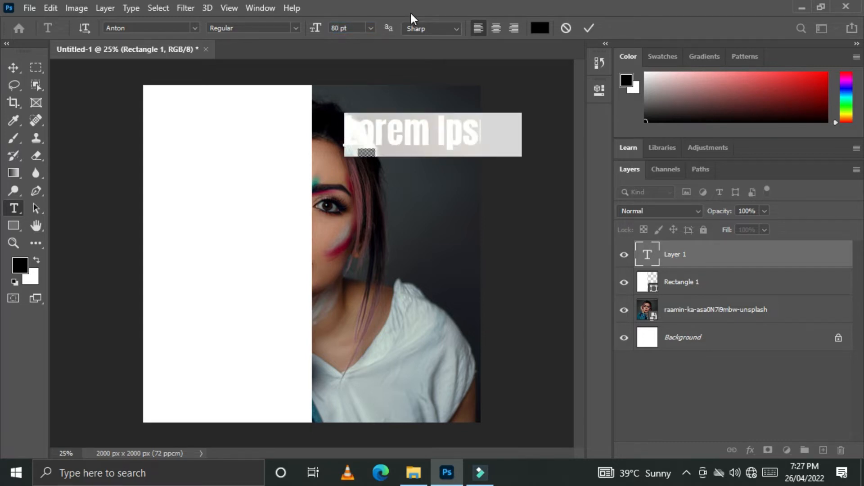
Step: Replace the placeholder text with "EVERY PAIN", "GIVES A" and "LESSON" on three separate lines
left_click(415, 126)
key("ctrl+a")
type("EVERY")
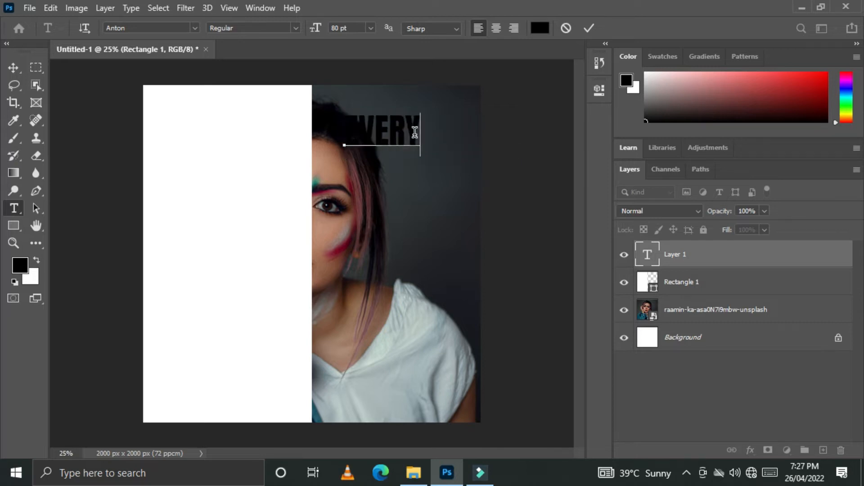
type(" PAIN")
key("Return")
type("GIVES A")
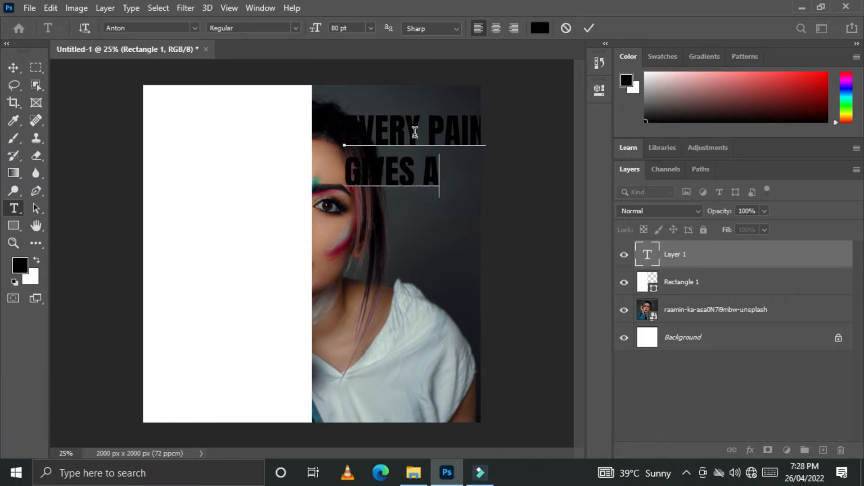
key("Return")
type("LESSON")
Step: Continue the quote with the lines "AND EVERY", "LESSON", "CHANGES" and "A PERSON", and commit the text
key("Return")
type("A")
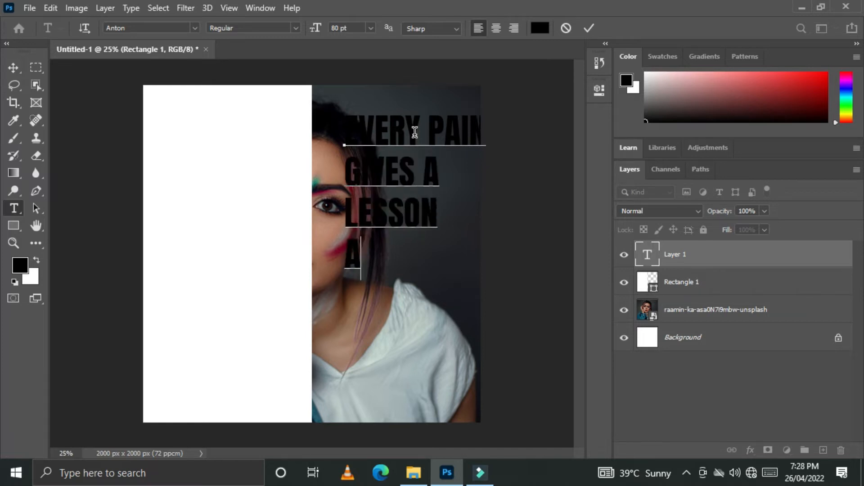
type("ND EVERY ")
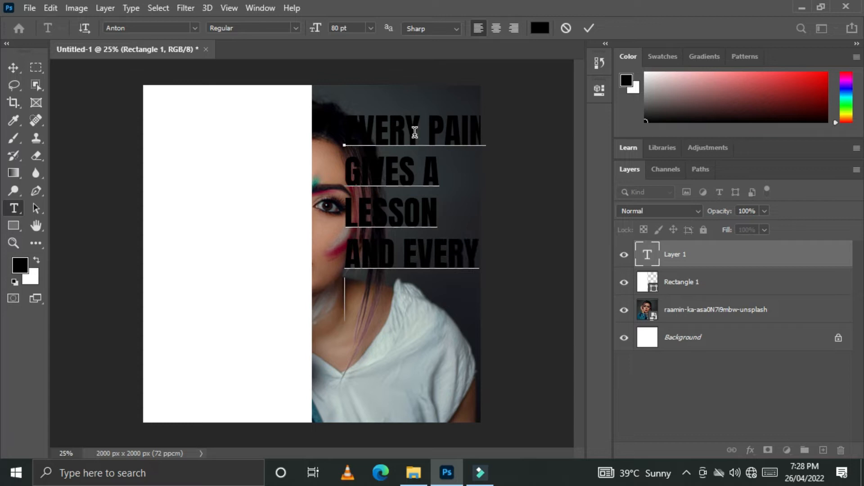
type("LESSON")
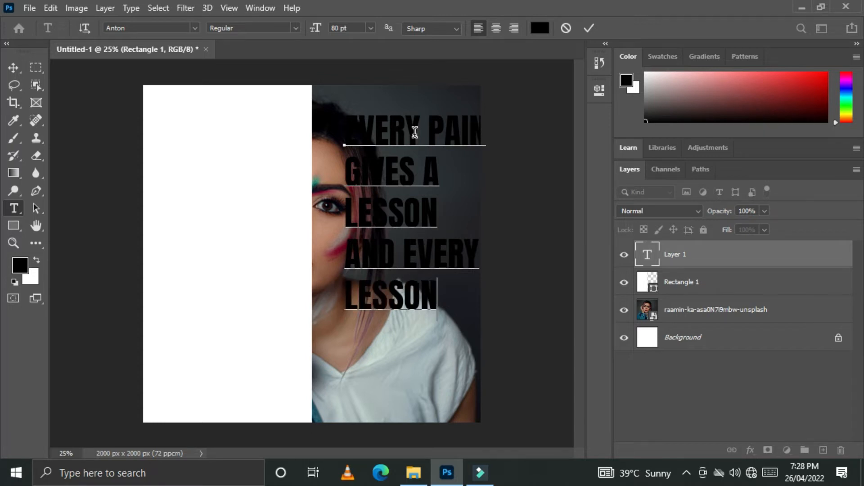
key("Return")
type("CH")
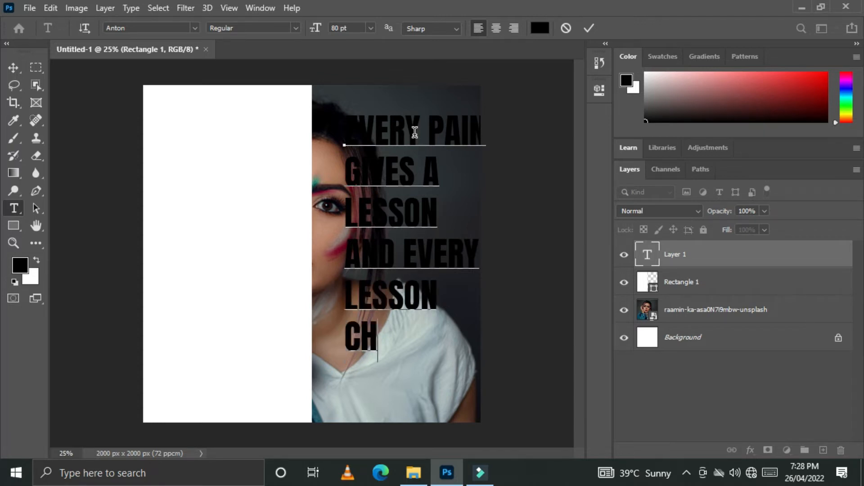
type("ANGES")
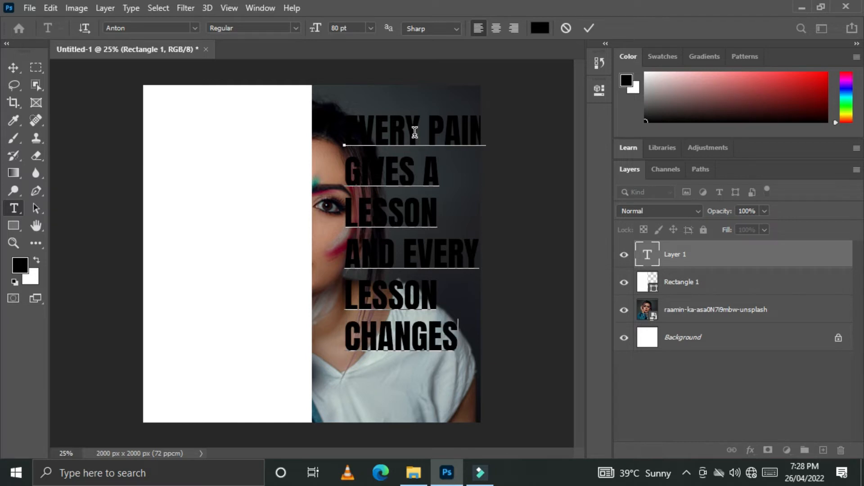
key("Return")
type("A PERSON")
left_click(13, 67)
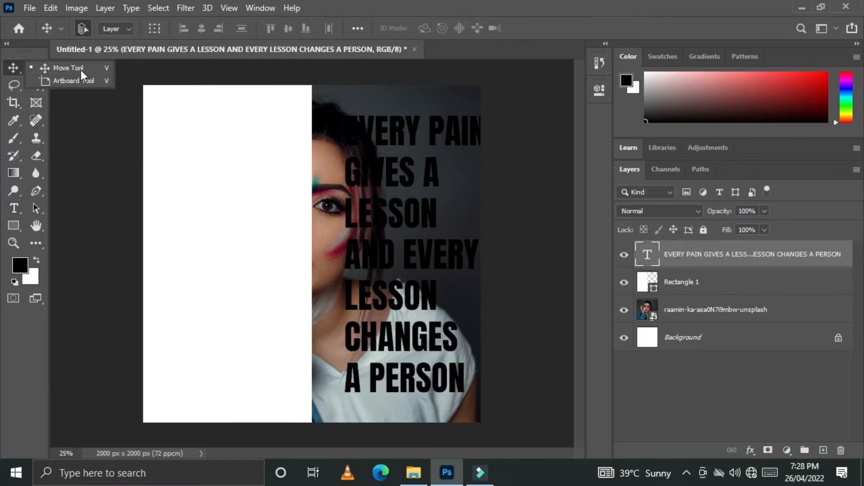
Step: Set the quote's leading to 75 pt and move the text block onto the white half of the canvas
left_click(18, 66)
left_click(413, 138)
left_click(598, 89)
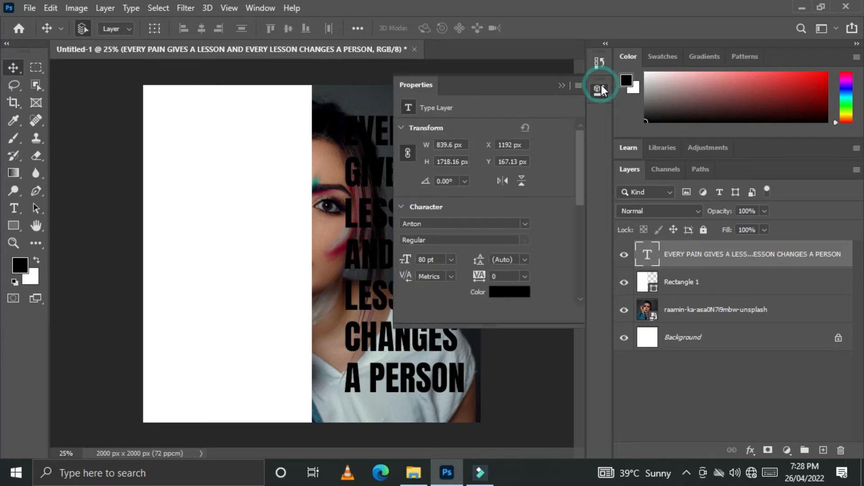
left_click(501, 261)
left_click_drag(515, 260, 493, 260)
type("75")
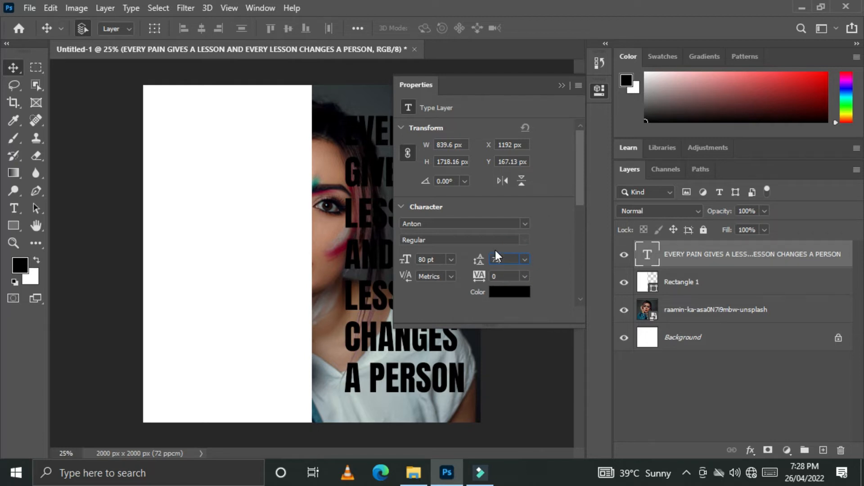
key("Return")
left_click(563, 85)
left_click_drag(393, 227, 218, 234)
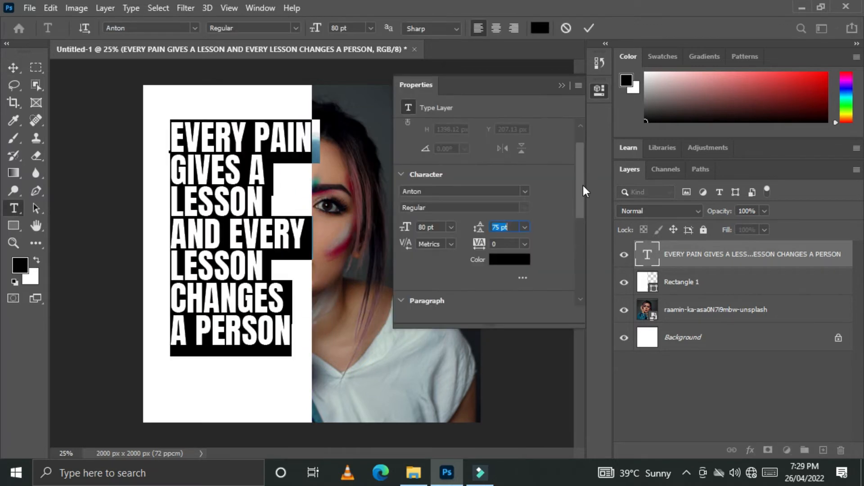
Step: Right-align the quote and move it flush against the edge where the white half meets the photo
left_click_drag(582, 186, 579, 229)
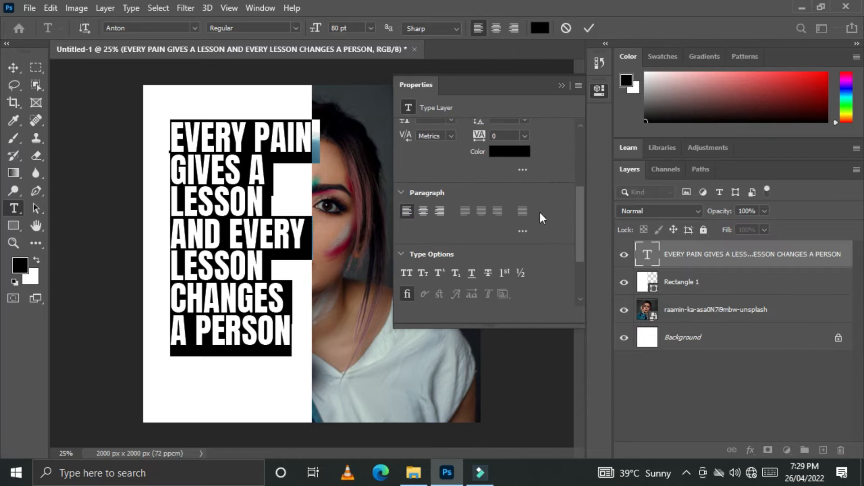
left_click(440, 211)
left_click(561, 86)
left_click(13, 67)
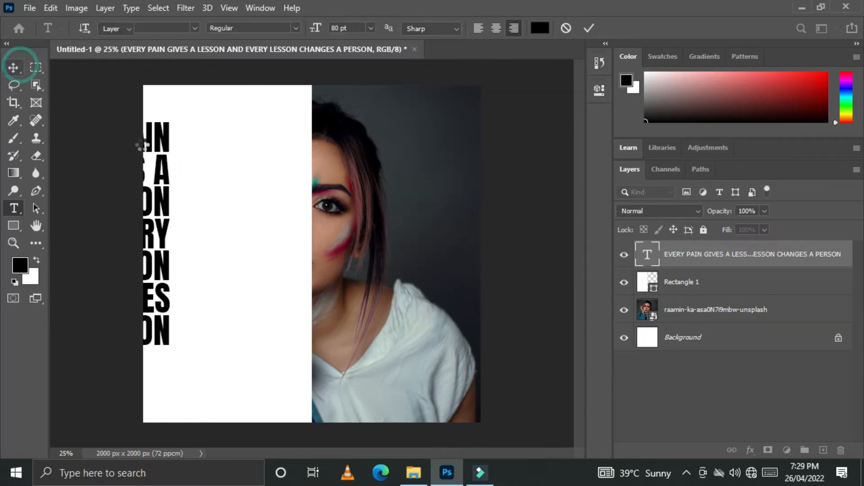
left_click_drag(190, 155, 297, 164)
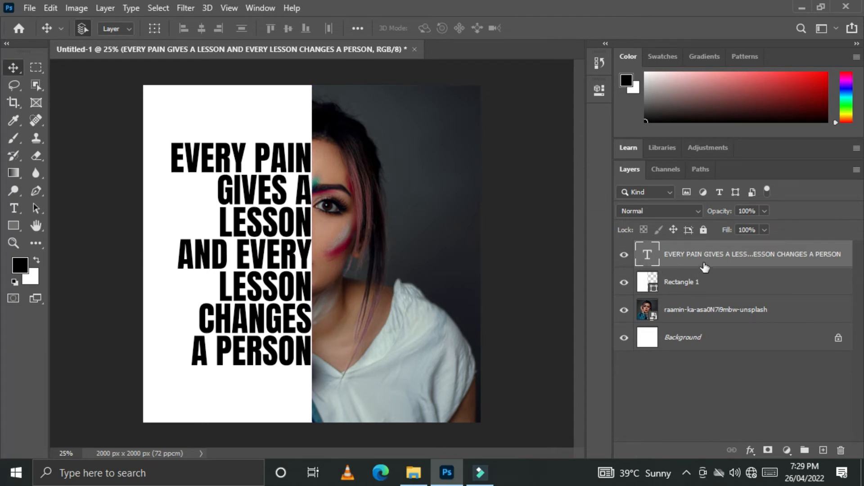
Step: Set the quote text layer's fill opacity to 0% with a Shallow knockout in its blending options
right_click(644, 257)
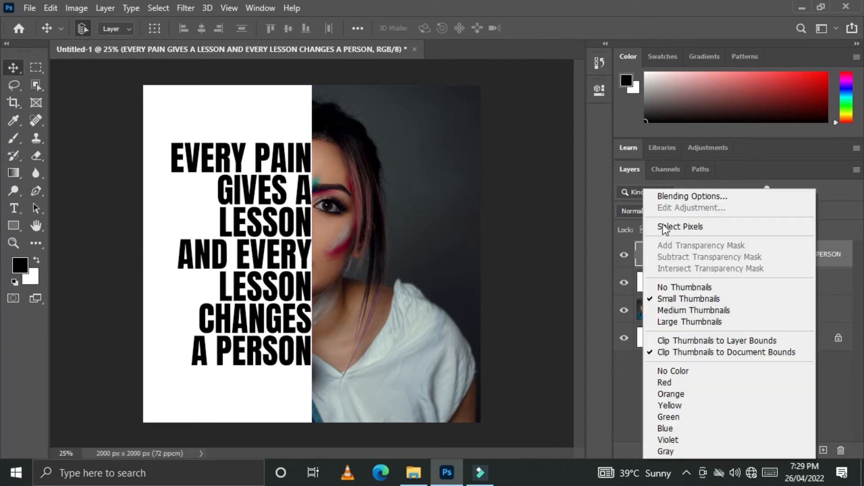
left_click(673, 199)
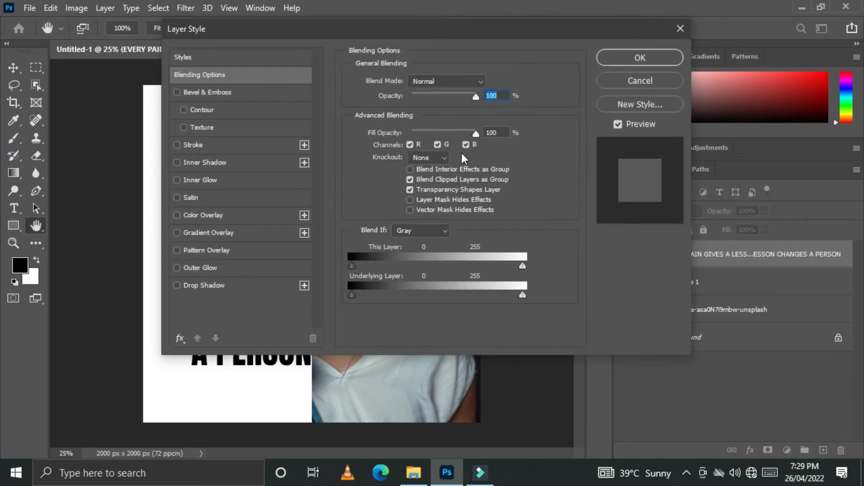
left_click_drag(476, 135, 409, 132)
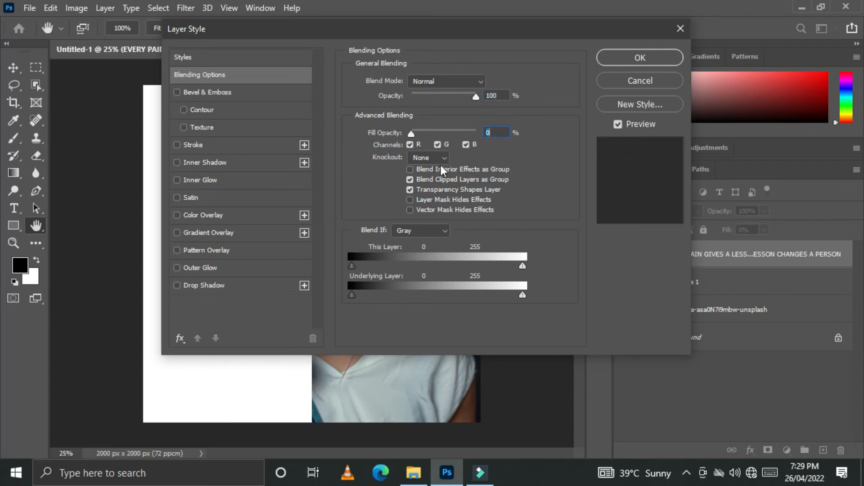
left_click(431, 178)
left_click(628, 57)
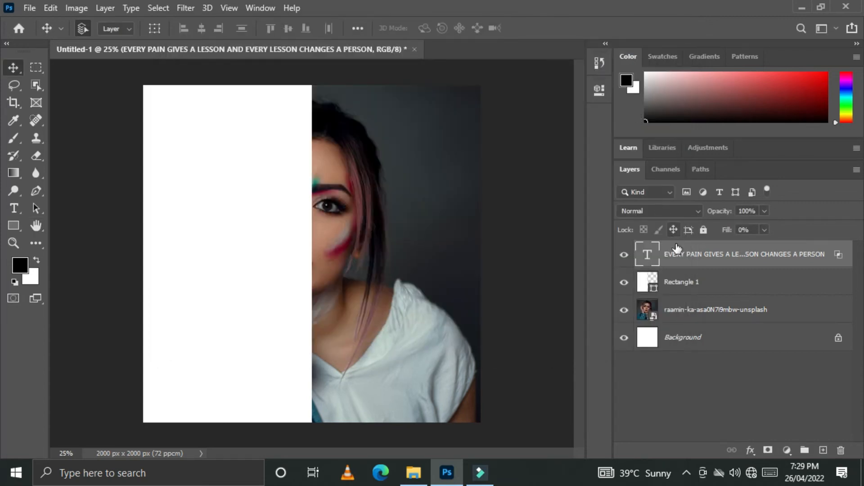
Step: Group the quote text layer with the white half-panel rectangle so the photo shows through the letters
left_click(678, 256)
left_click(673, 284, "shift")
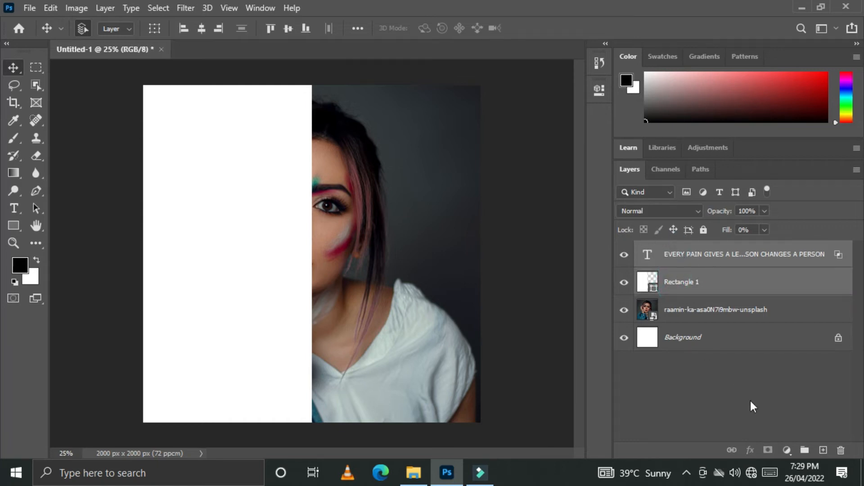
left_click(804, 452)
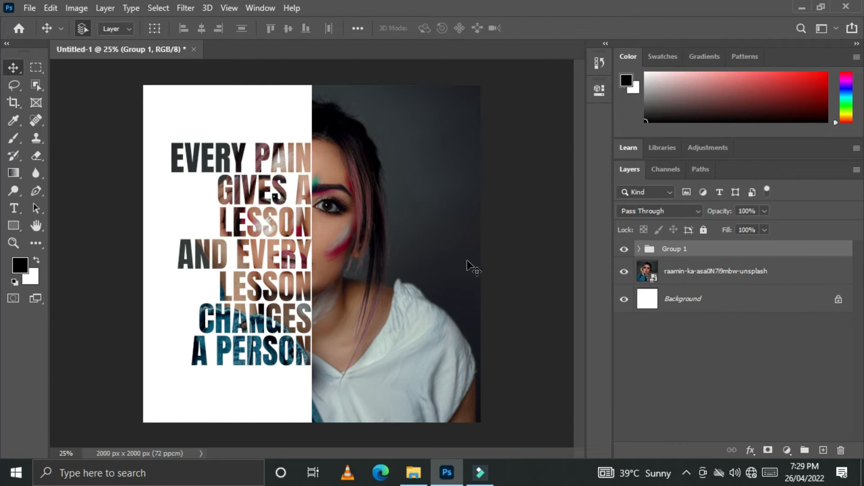
Step: Draw a white rectangle about 1844 × 1816 px directly above the half panel inside the group, inset from the canvas edges
left_click(638, 248)
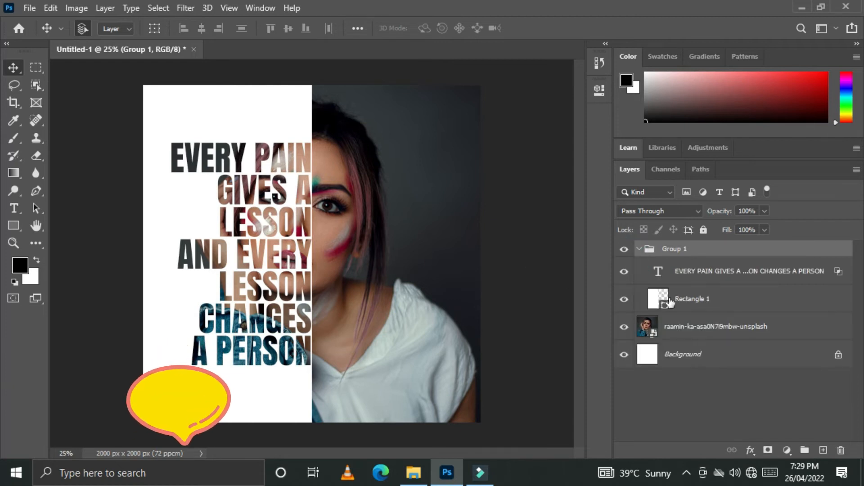
left_click(693, 300)
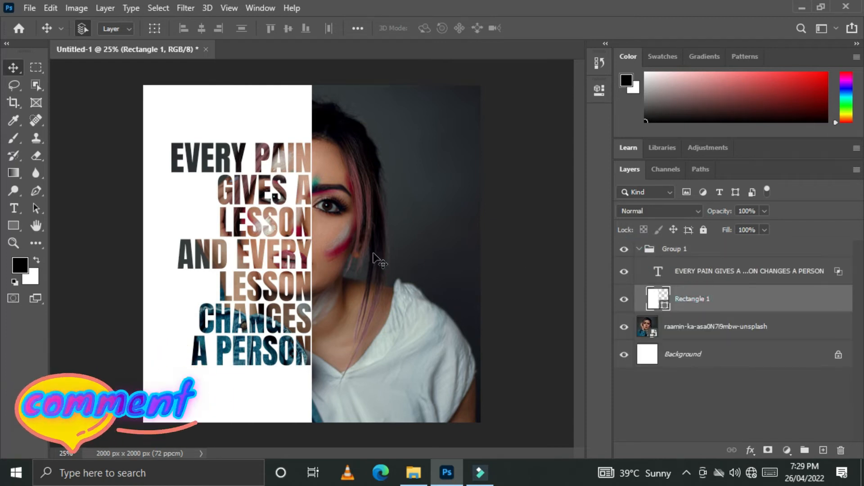
left_click(13, 225)
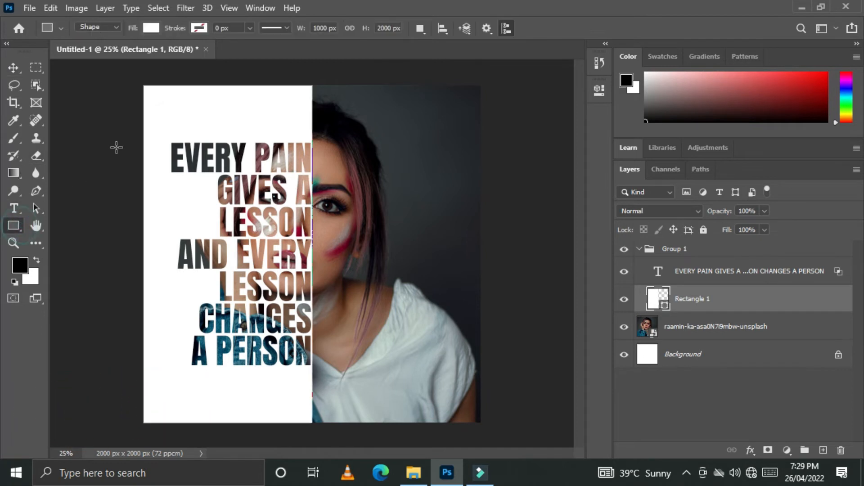
left_click_drag(157, 99, 468, 406)
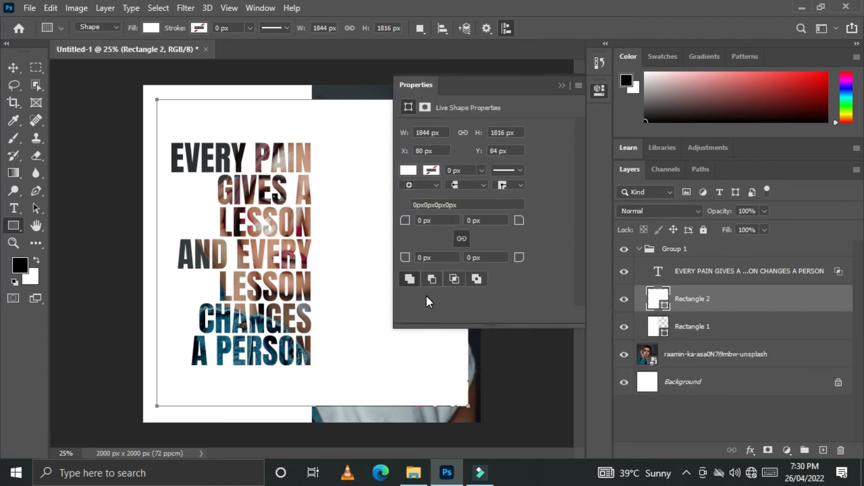
left_click(562, 86)
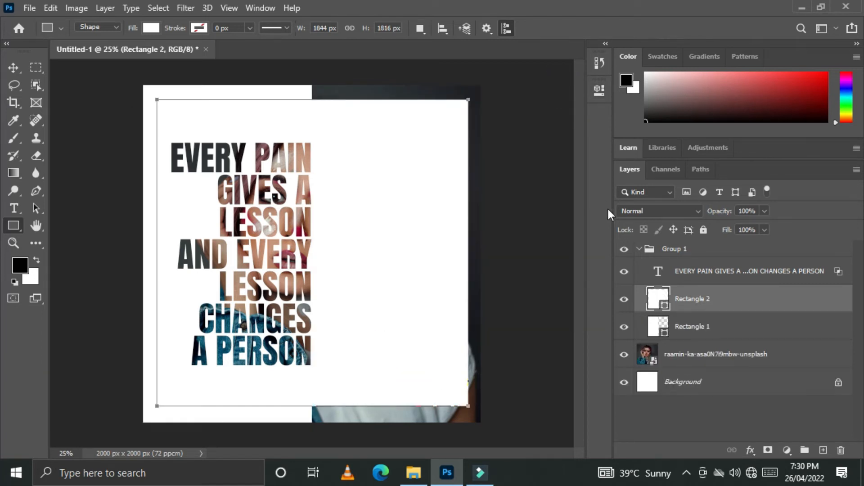
Step: Set the new inset rectangle's fill opacity to 0% in its blending options
right_click(700, 303)
left_click(564, 23)
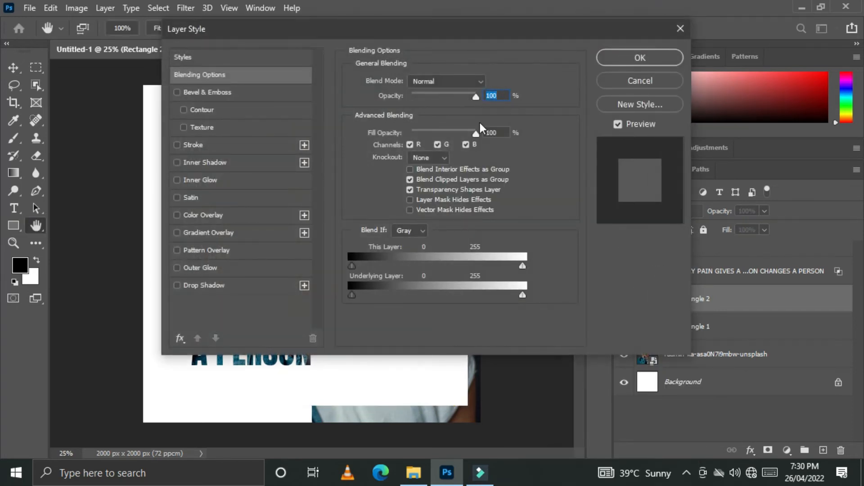
left_click_drag(474, 136, 408, 136)
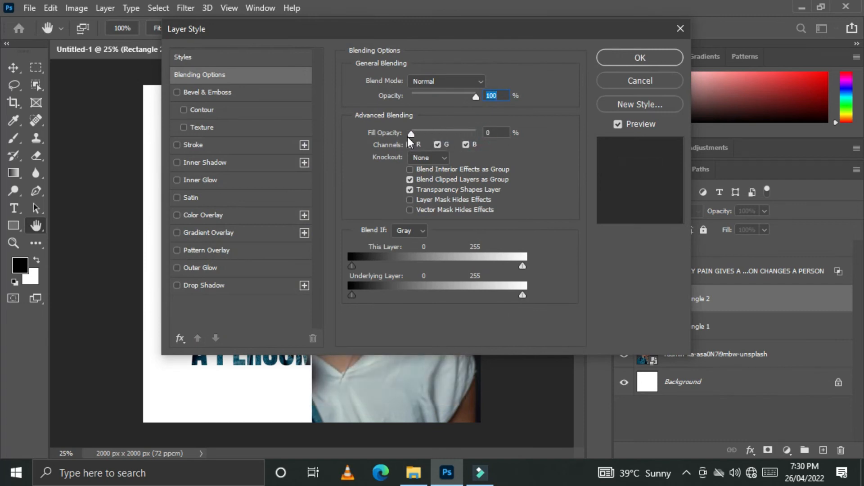
key("Tab")
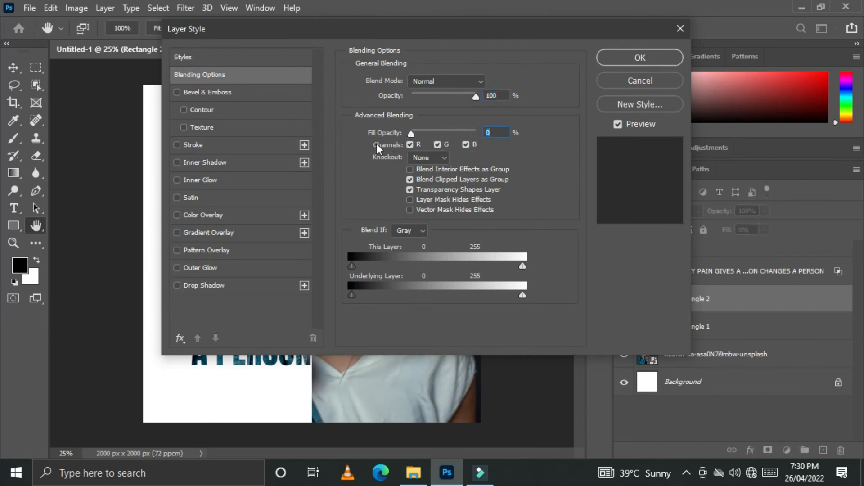
Step: Give the inset rectangle a white (ffffff) inside stroke of 46 px to form a frame
left_click(195, 143)
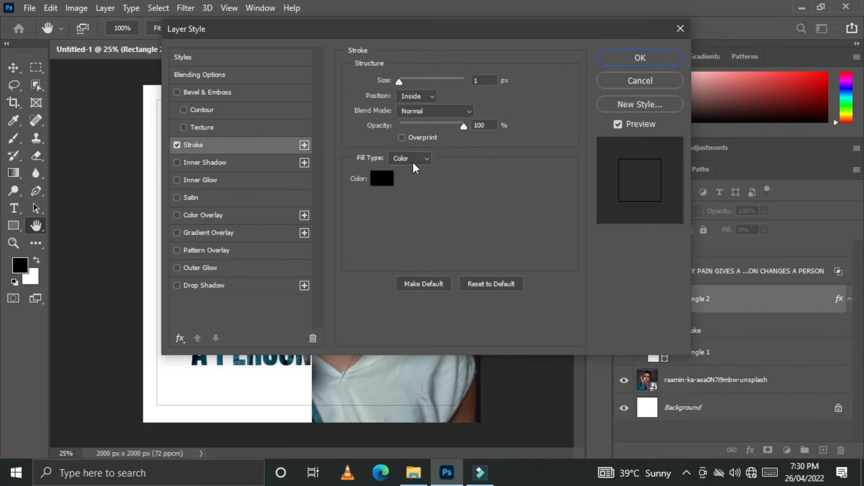
left_click(385, 179)
left_click(291, 98)
left_click(255, 83)
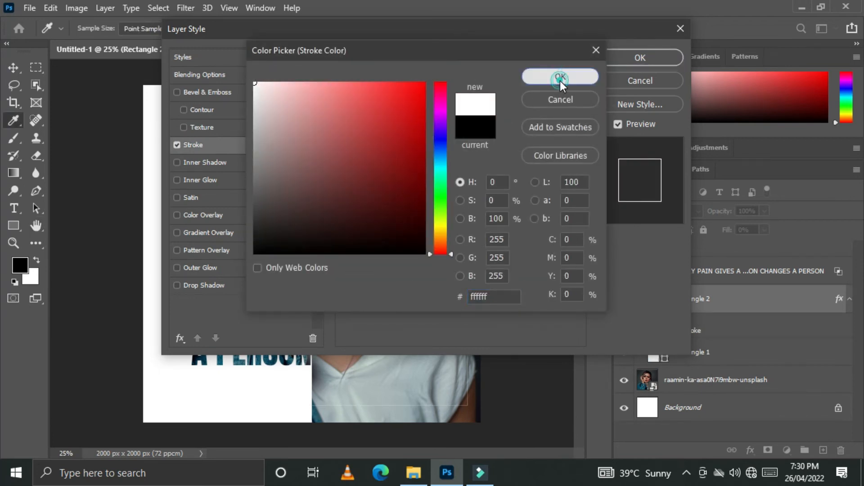
left_click(560, 77)
left_click_drag(401, 83, 415, 87)
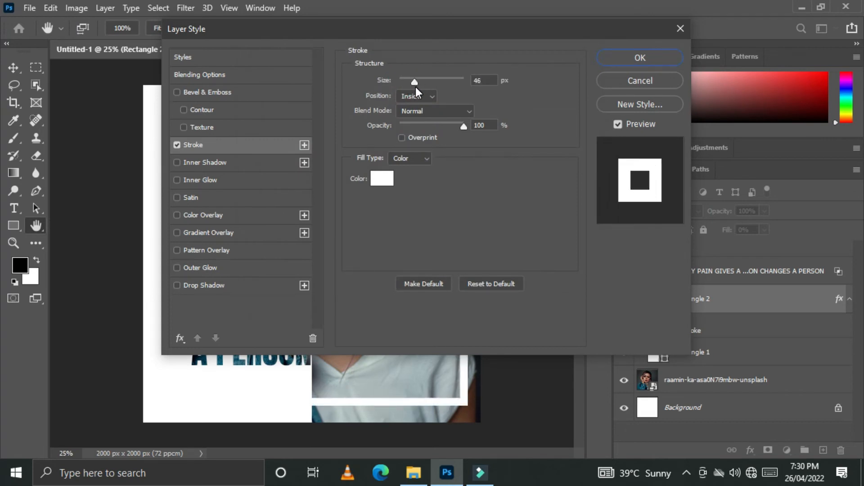
left_click(614, 57)
Step: Draw an ellipse about 936 × 952 px above the half-panel layer and place it over the canvas's upper-right corner
left_click(641, 358)
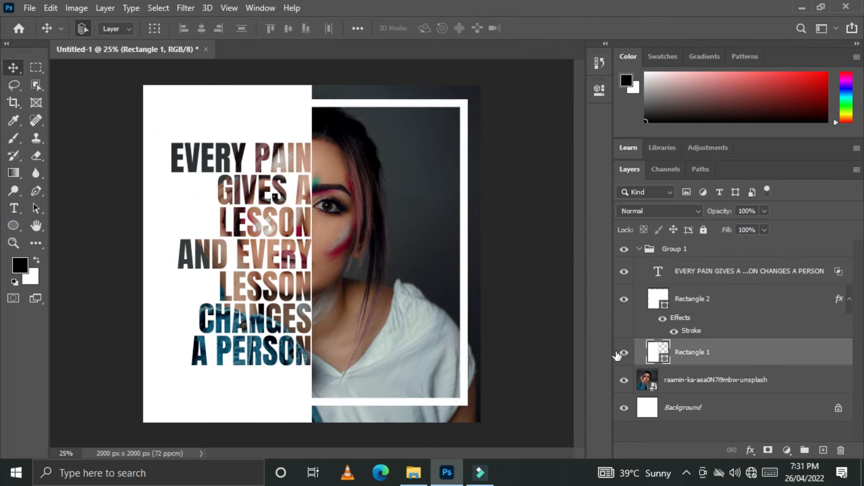
left_click(13, 226)
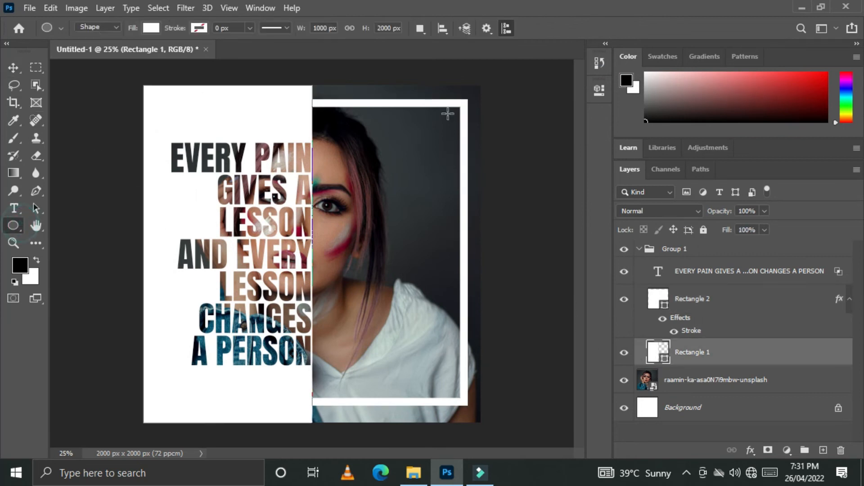
left_click_drag(453, 77, 529, 156)
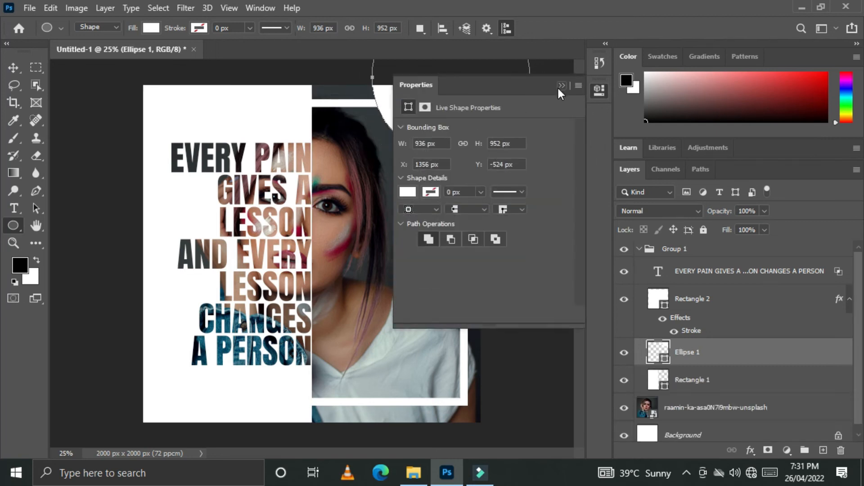
left_click(561, 86)
left_click(13, 67)
left_click_drag(457, 98, 459, 139)
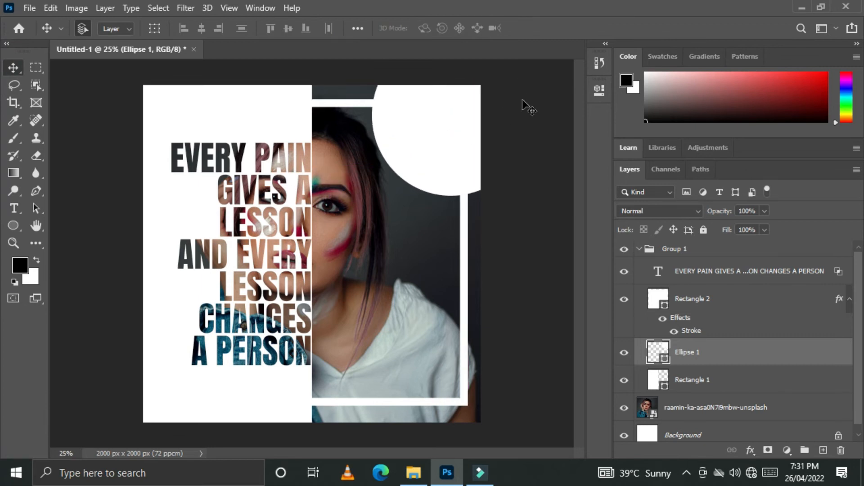
Step: Set the ellipse's fill to the dark teal 073f57 sampled from the quote lettering
left_click(594, 91)
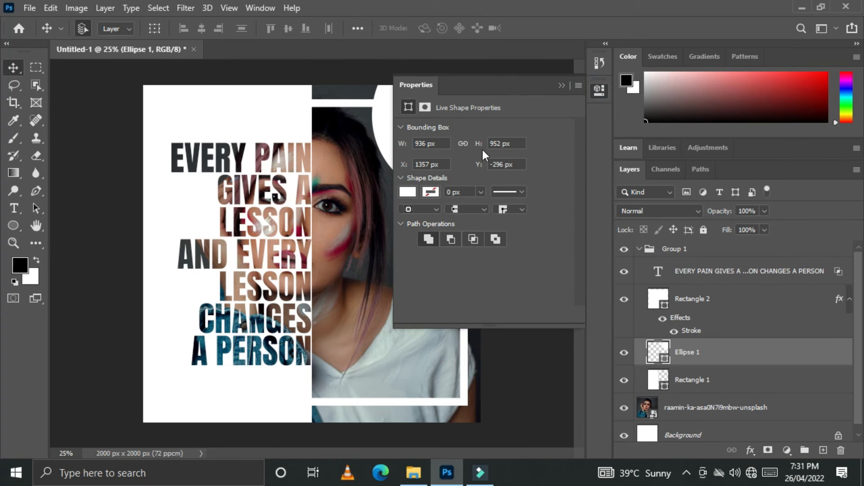
left_click(408, 193)
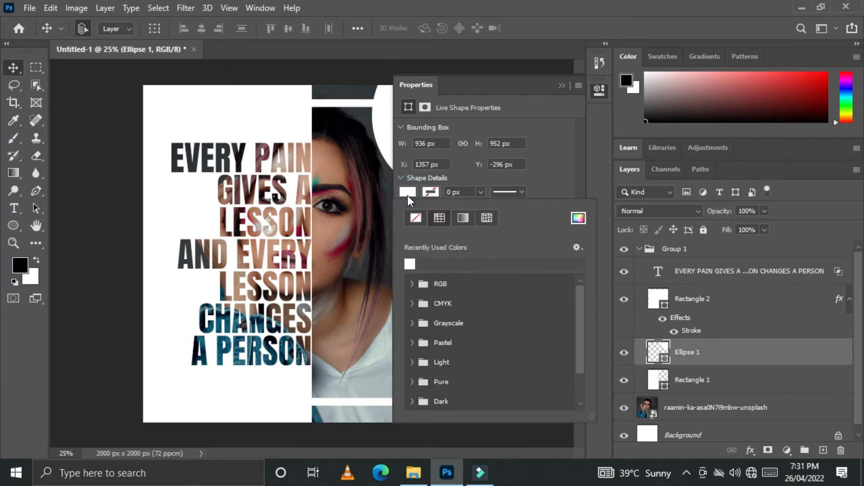
left_click(578, 218)
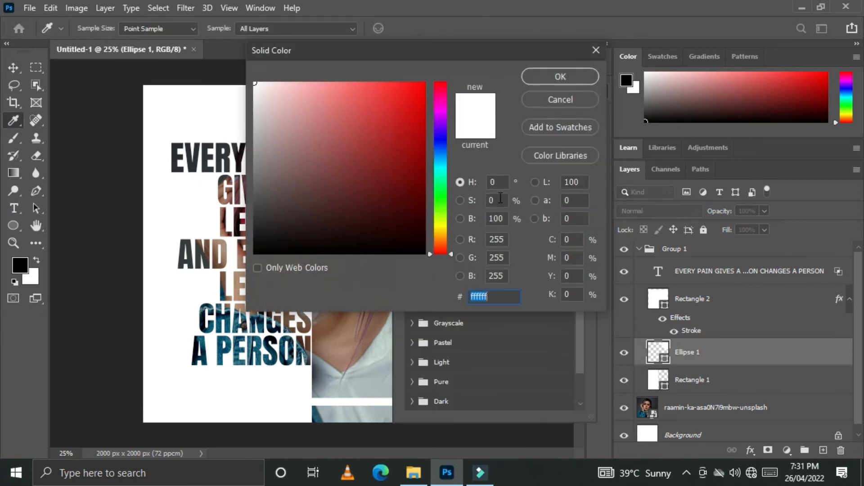
left_click(287, 360)
left_click(553, 78)
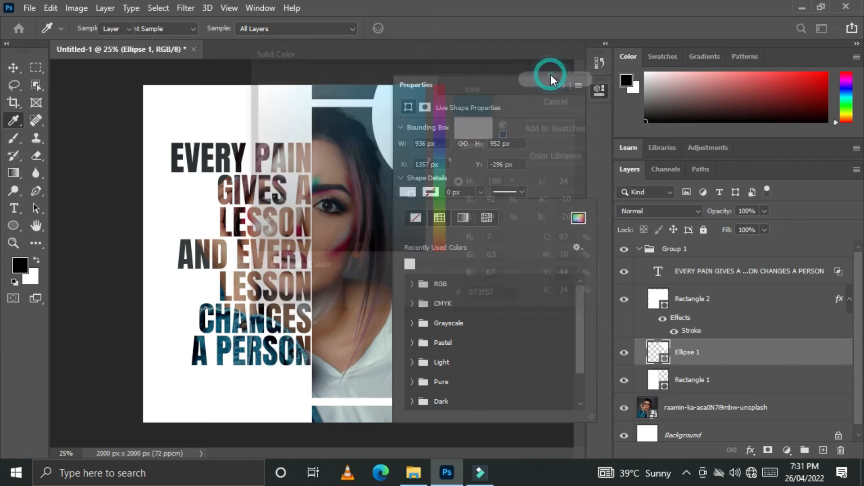
left_click(560, 86)
Step: Duplicate the teal ellipse and move the copy over the canvas's lower-left corner
left_click(689, 350)
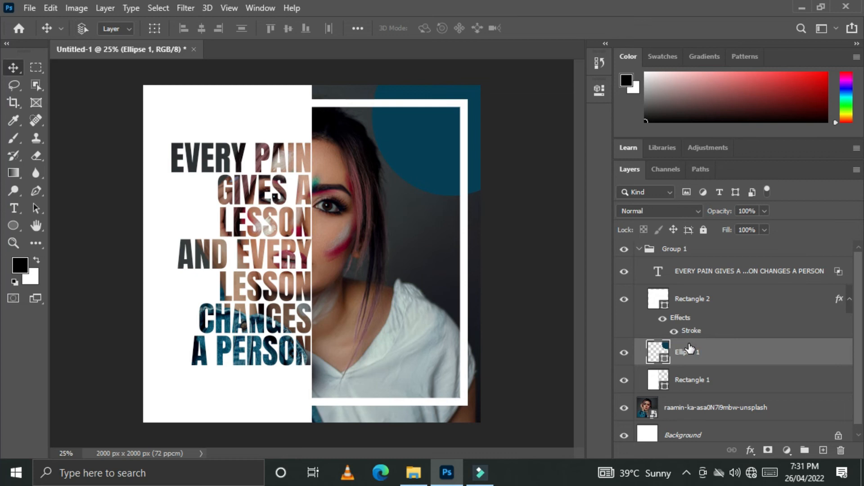
key("ctrl+j")
left_click_drag(472, 151, 148, 457)
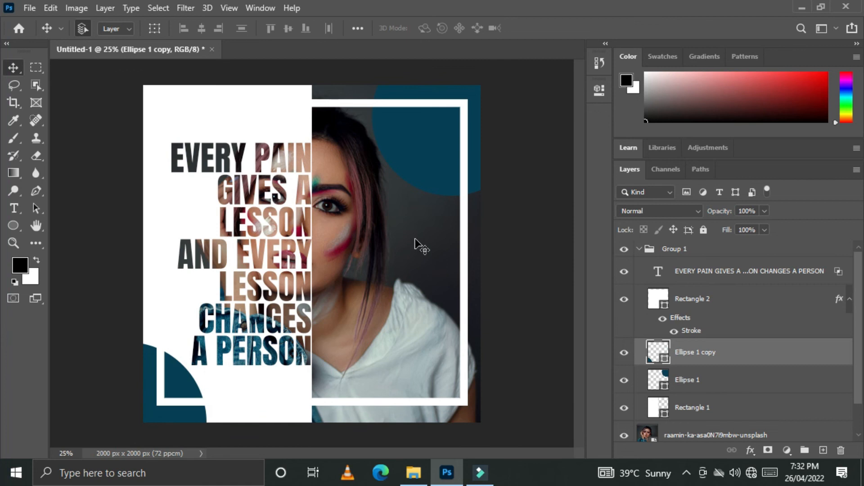
left_click(542, 243)
Step: Collapse the group and add a Color Lookup adjustment layer between it and the portrait photo
left_click(639, 249)
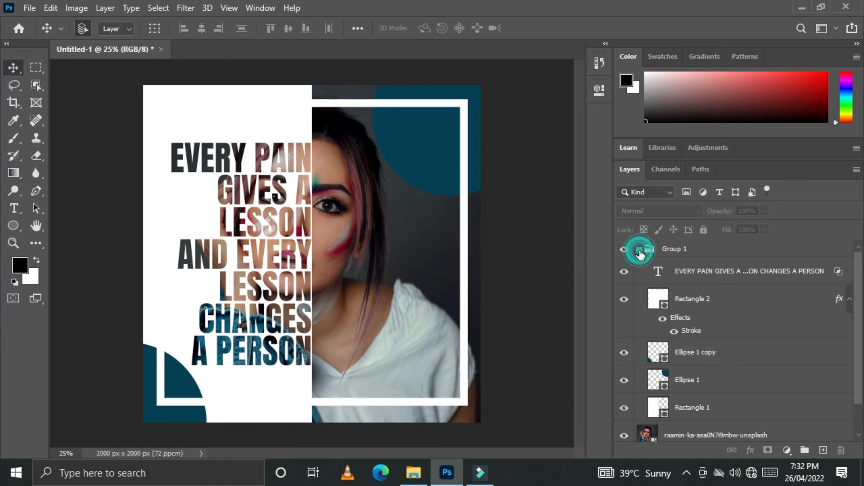
left_click(683, 272)
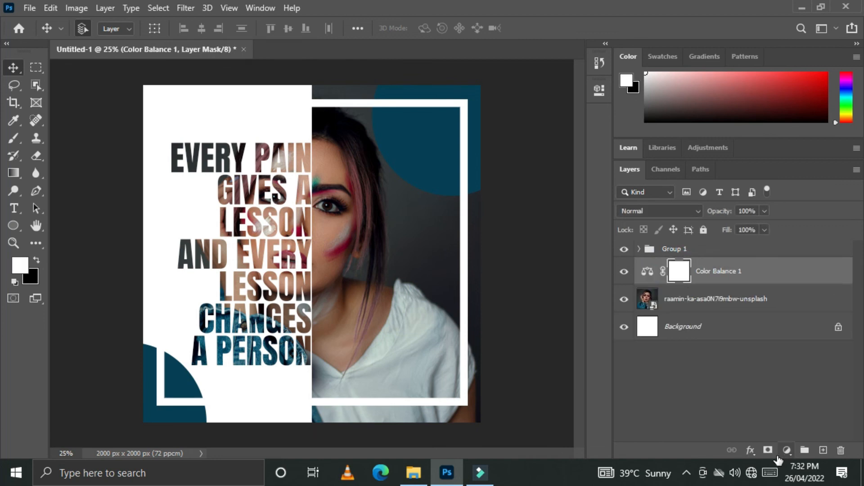
left_click(787, 450)
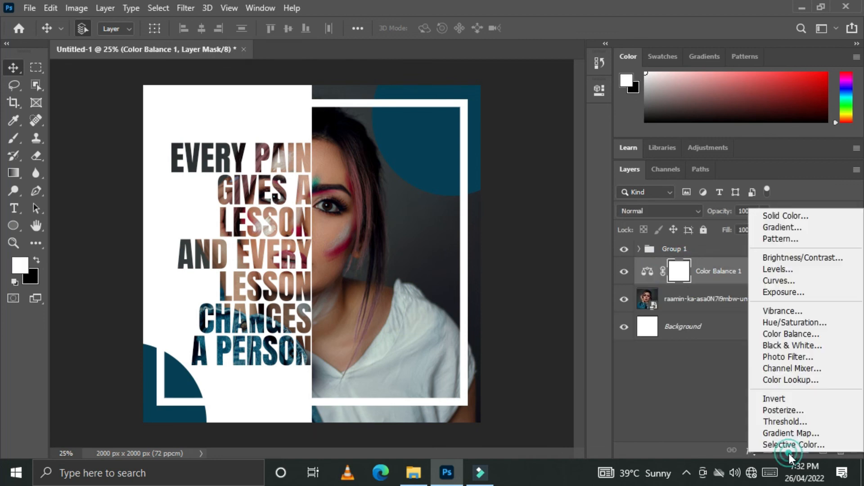
left_click(793, 380)
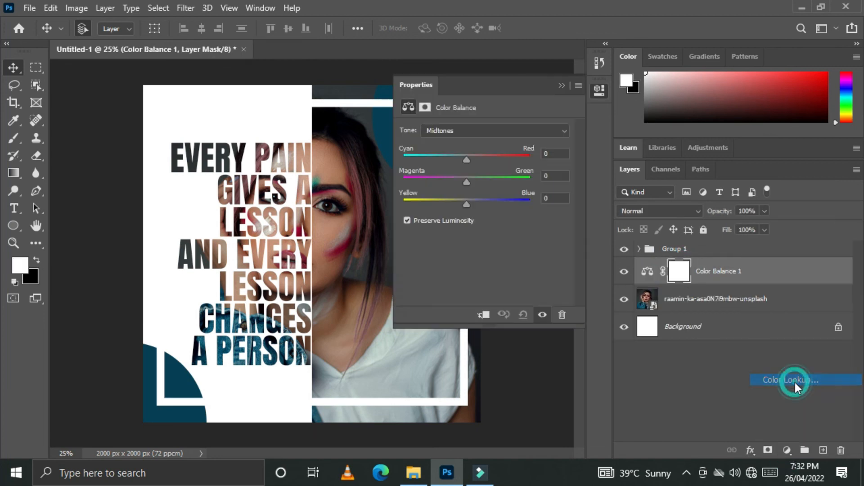
Step: Try the 2Strip.look 3D LUT on the Color Lookup layer and replace it with 3Strip.look
left_click(532, 132)
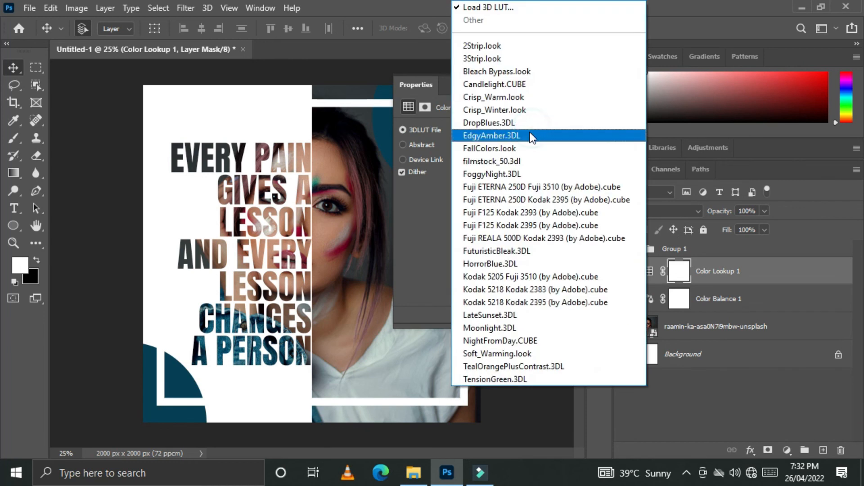
left_click(503, 47)
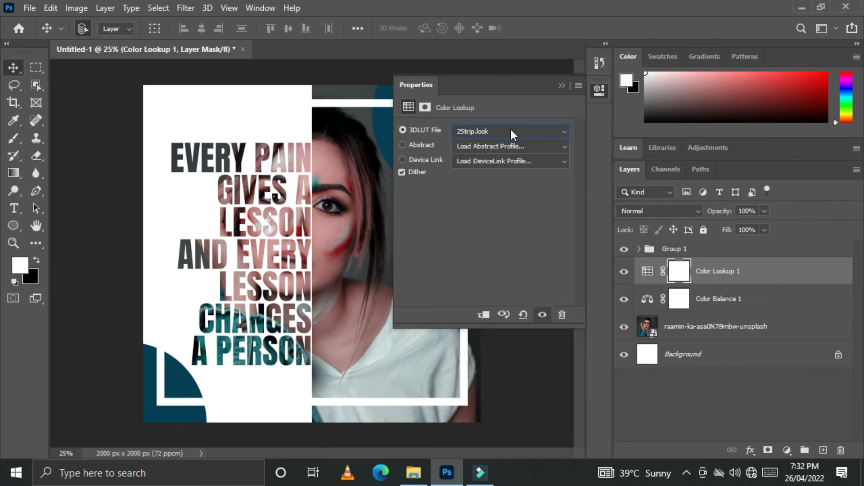
left_click(510, 134)
left_click(513, 59)
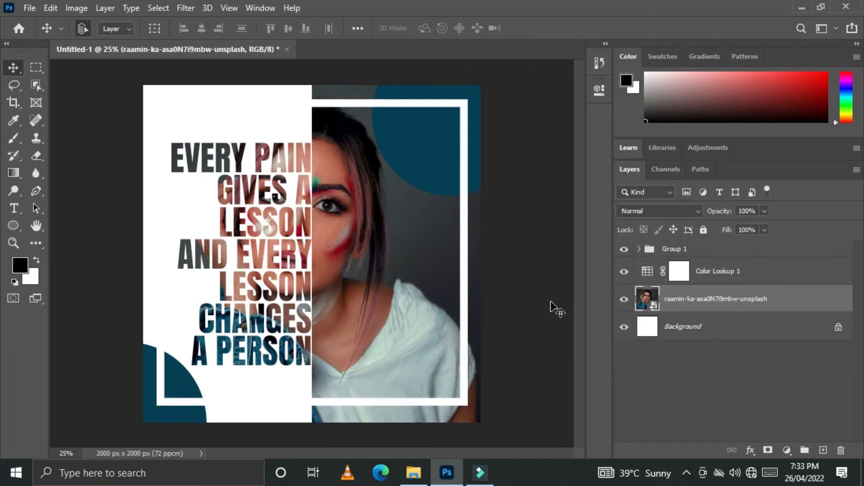